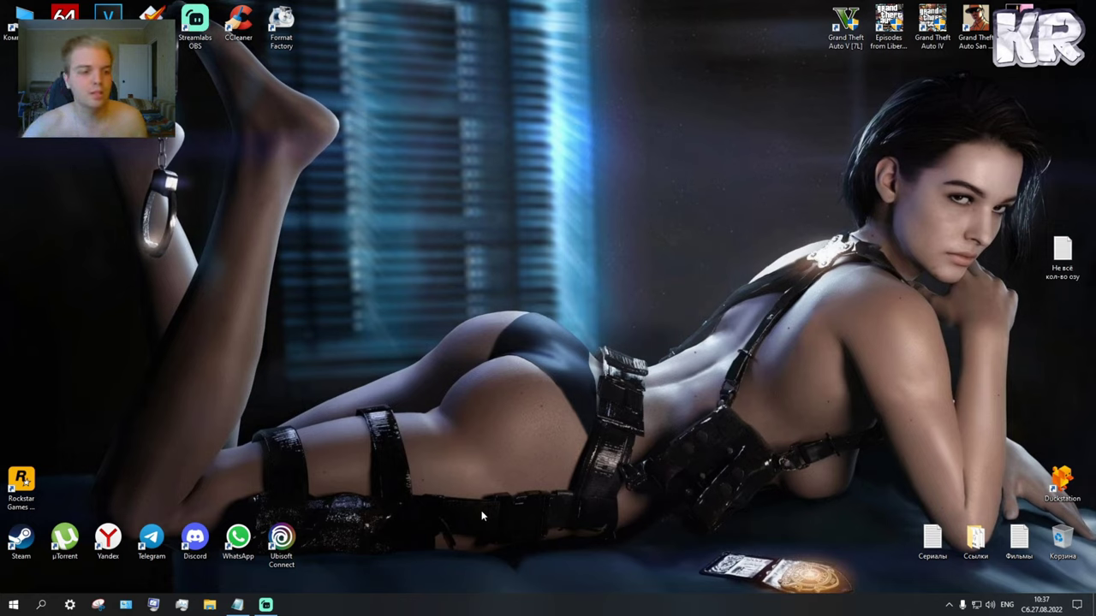
# Open System Configuration and search Windows for MSCONFIG as the alternative way to find it
pyautogui.click(153, 605)
pyautogui.moveTo(580, 200); pyautogui.dragTo(616, 219)
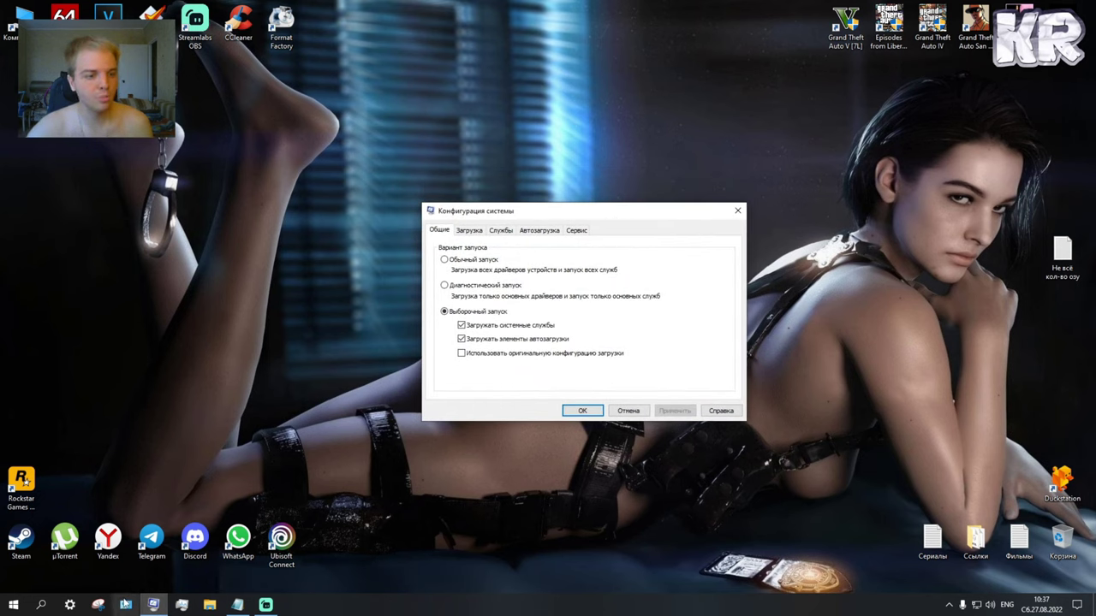
pyautogui.click(40, 606)
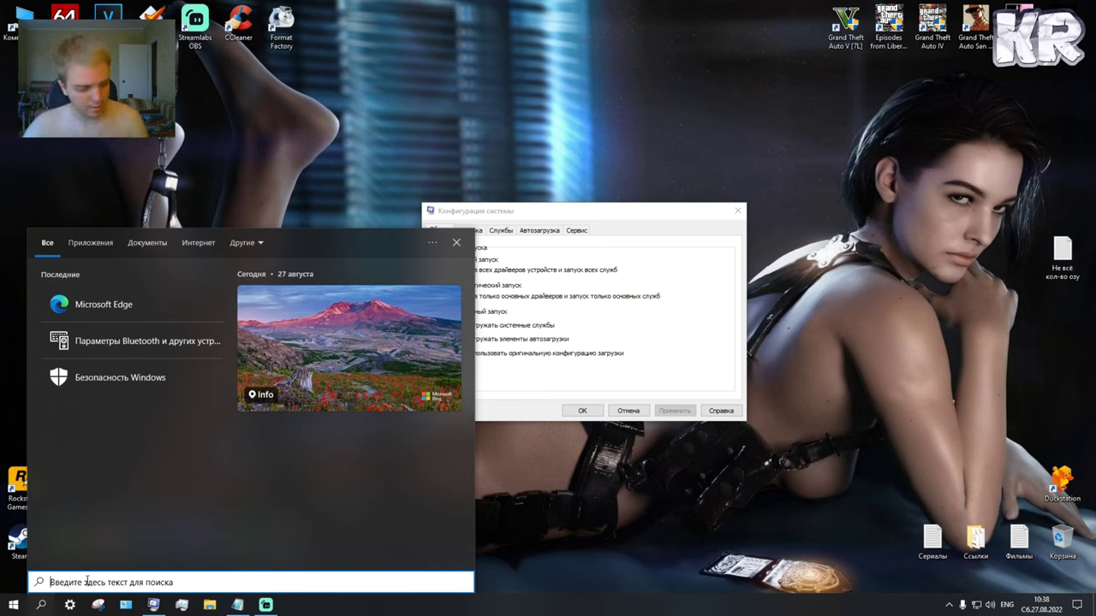
pyautogui.write('MS')
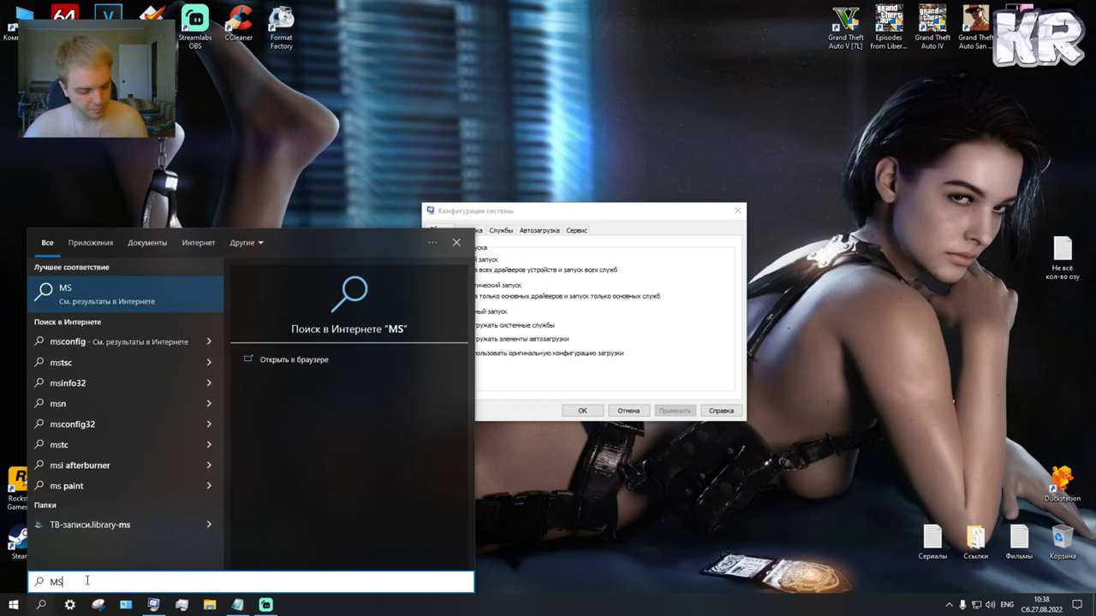
pyautogui.write('CONFI')
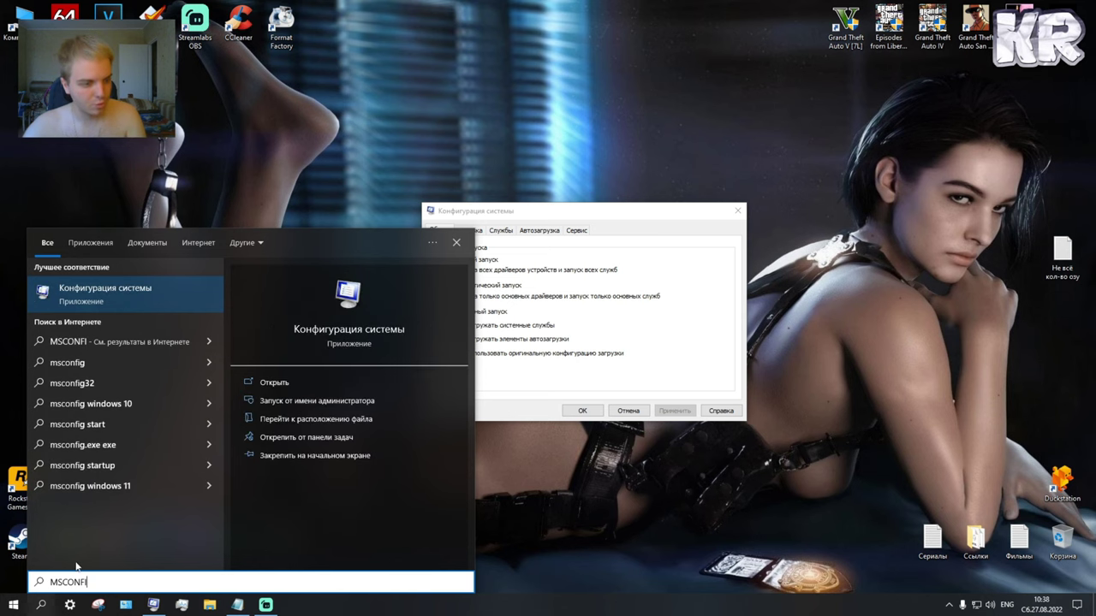
pyautogui.write('G')
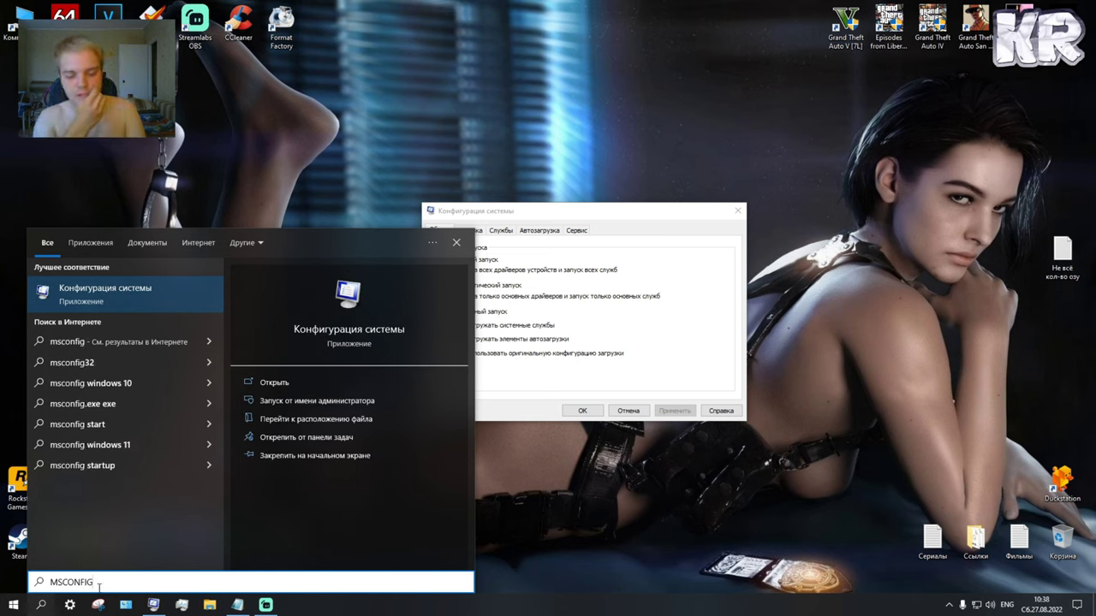
pyautogui.click(656, 135)
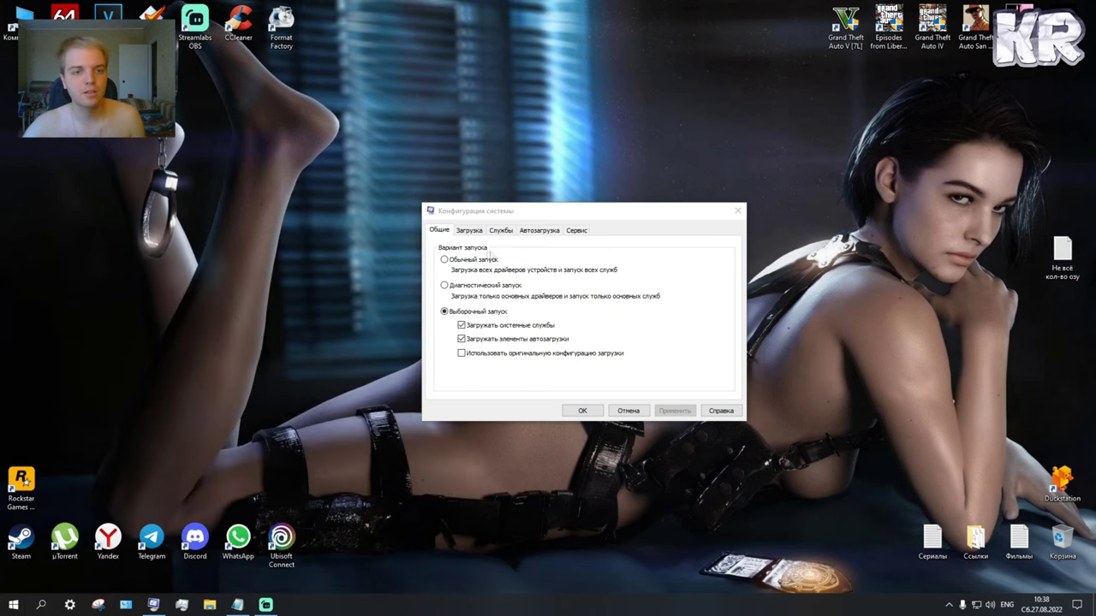
# Open the advanced boot options for Windows 10, leave the maximum memory limit unchecked, and confirm both dialogs
pyautogui.moveTo(591, 213); pyautogui.dragTo(623, 221)
pyautogui.click(503, 240)
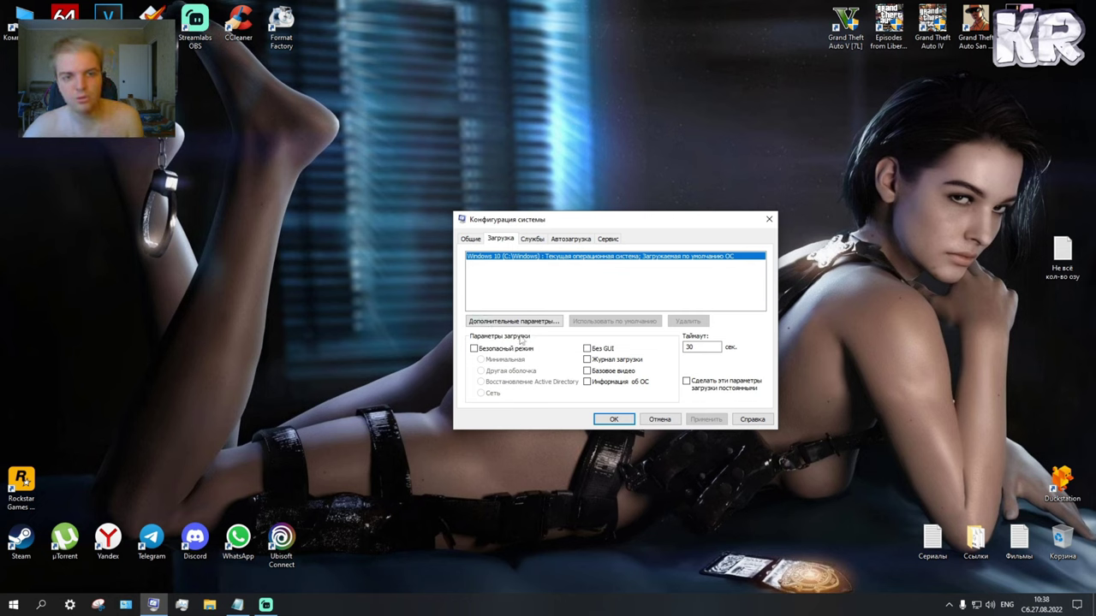
pyautogui.click(514, 322)
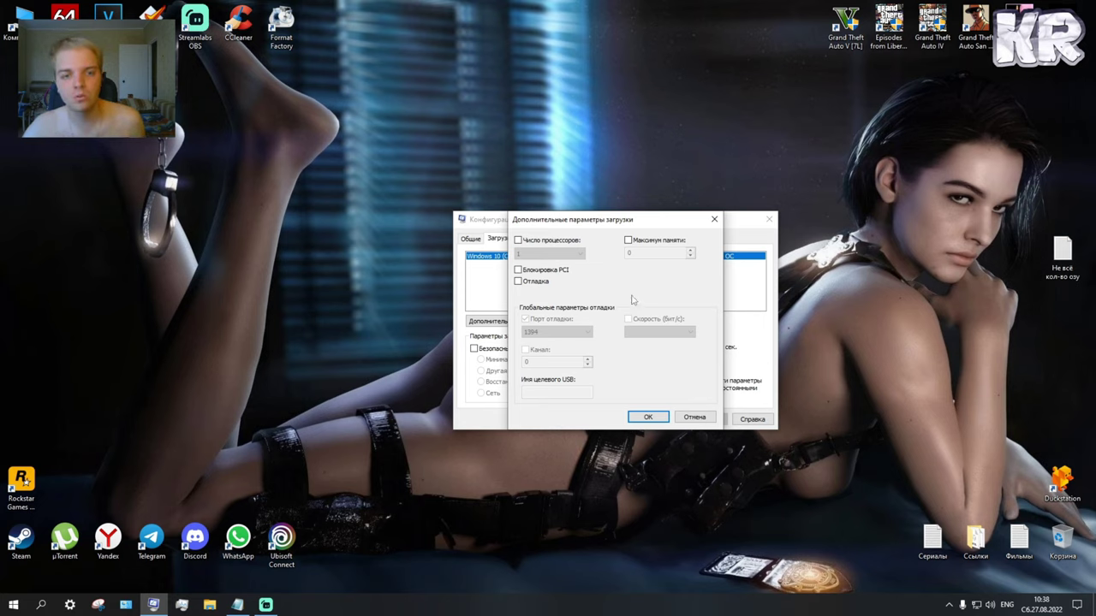
pyautogui.click(666, 418)
pyautogui.click(623, 419)
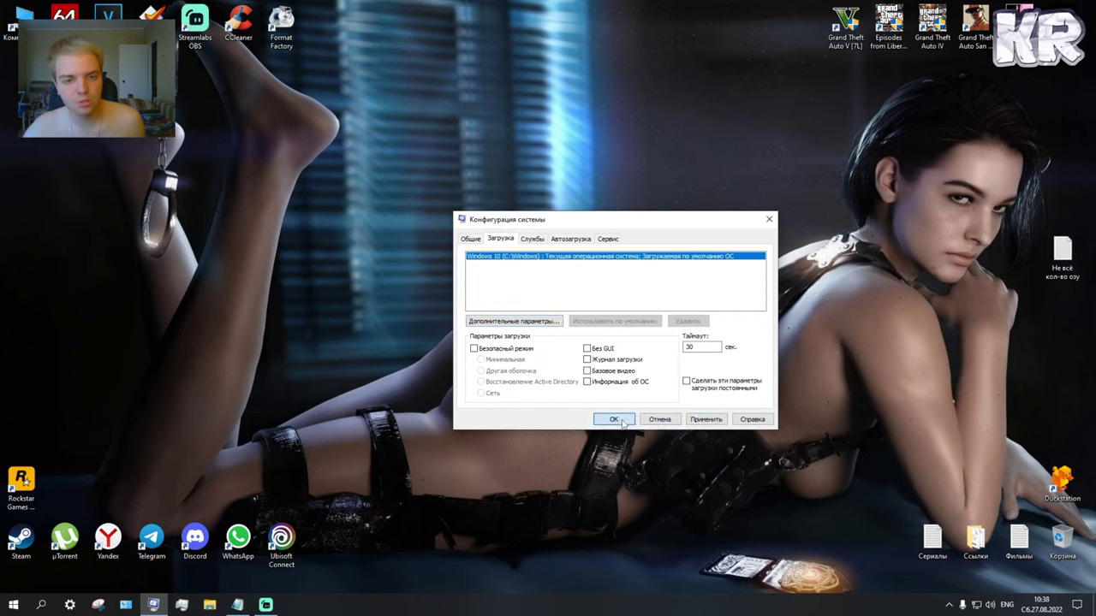
pyautogui.click(605, 327)
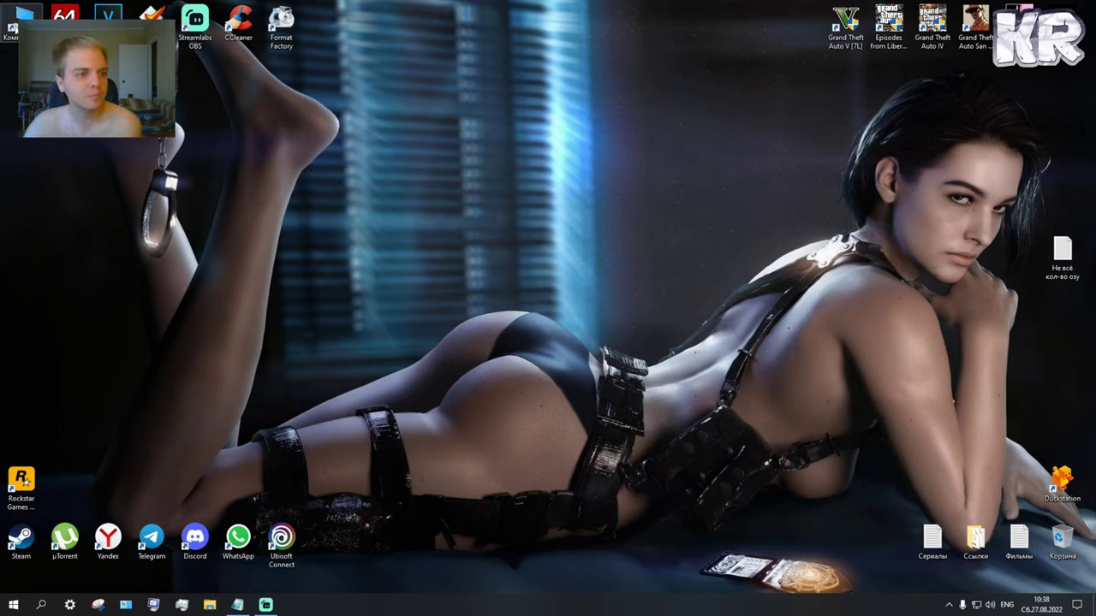
# Open This PC and the computer's system properties to check the installed RAM and system type, and close Settings
pyautogui.rightClick(15, 25)
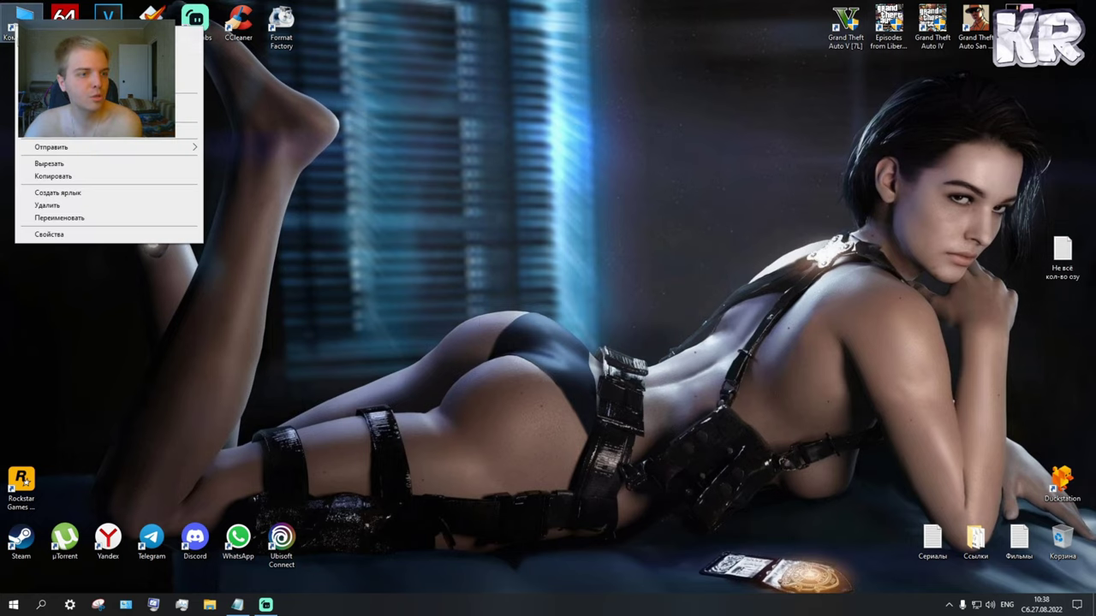
pyautogui.click(58, 235)
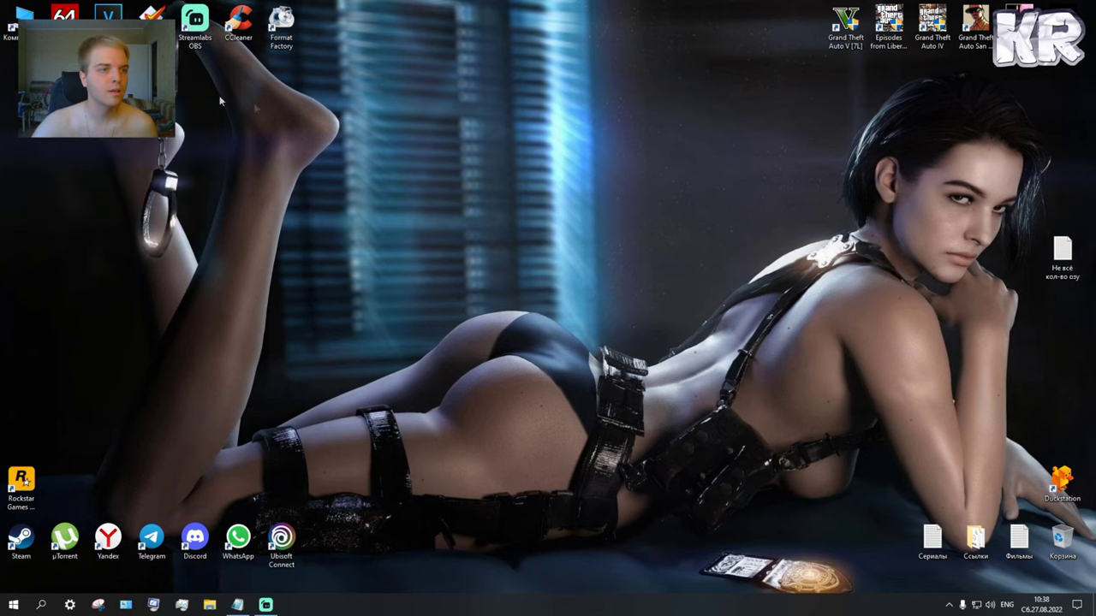
pyautogui.doubleClick(12, 26)
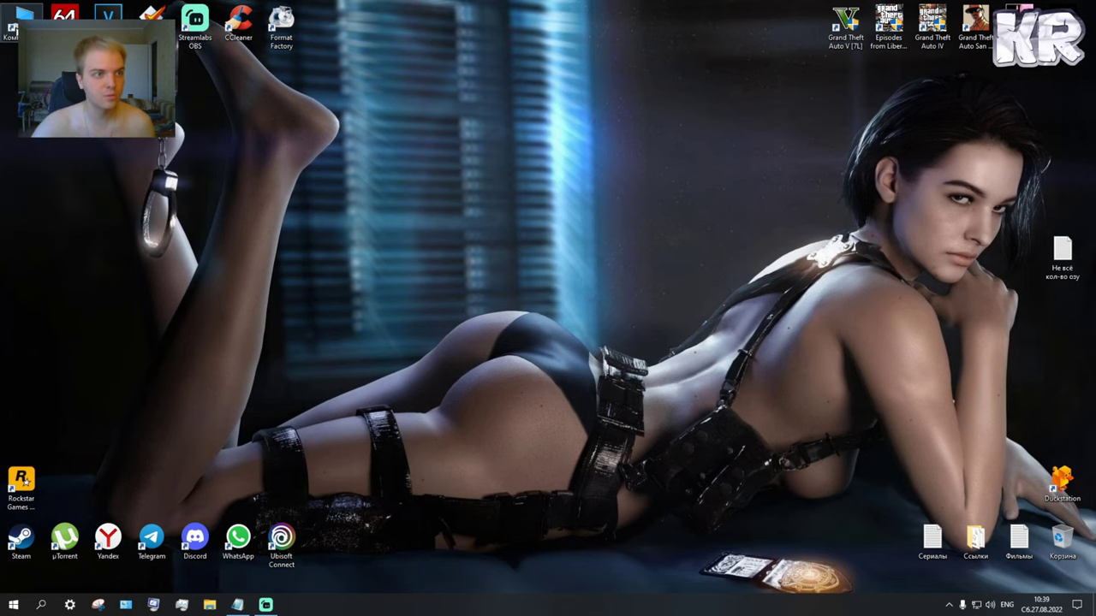
pyautogui.click(453, 231)
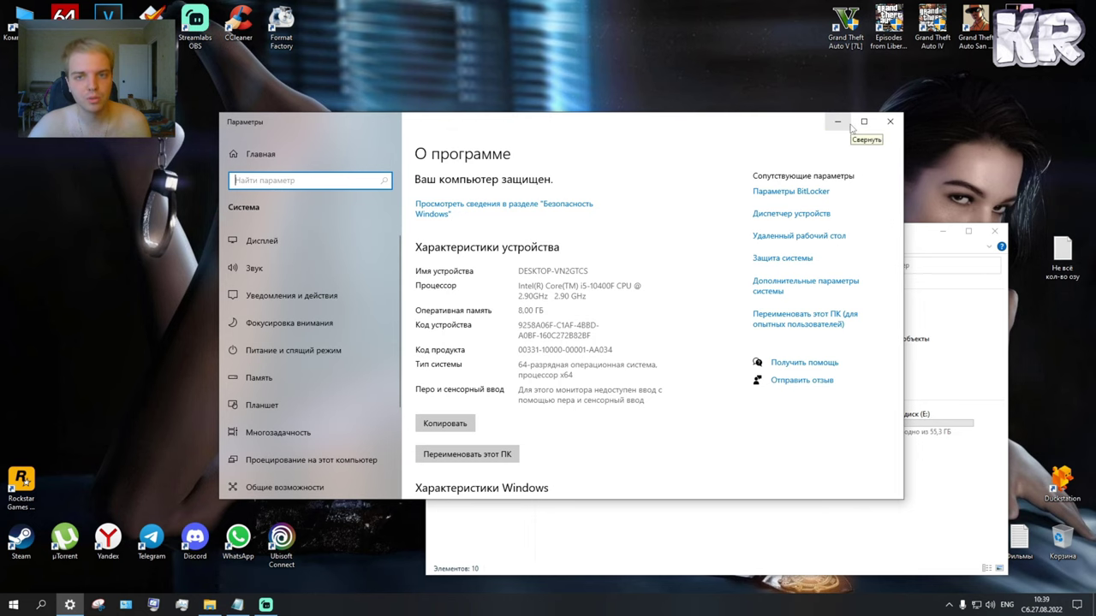
pyautogui.click(890, 121)
# Copy the fulltienich.com link about RAM supported by Windows versions from the note "Не всё кол-во озу"
pyautogui.click(238, 605)
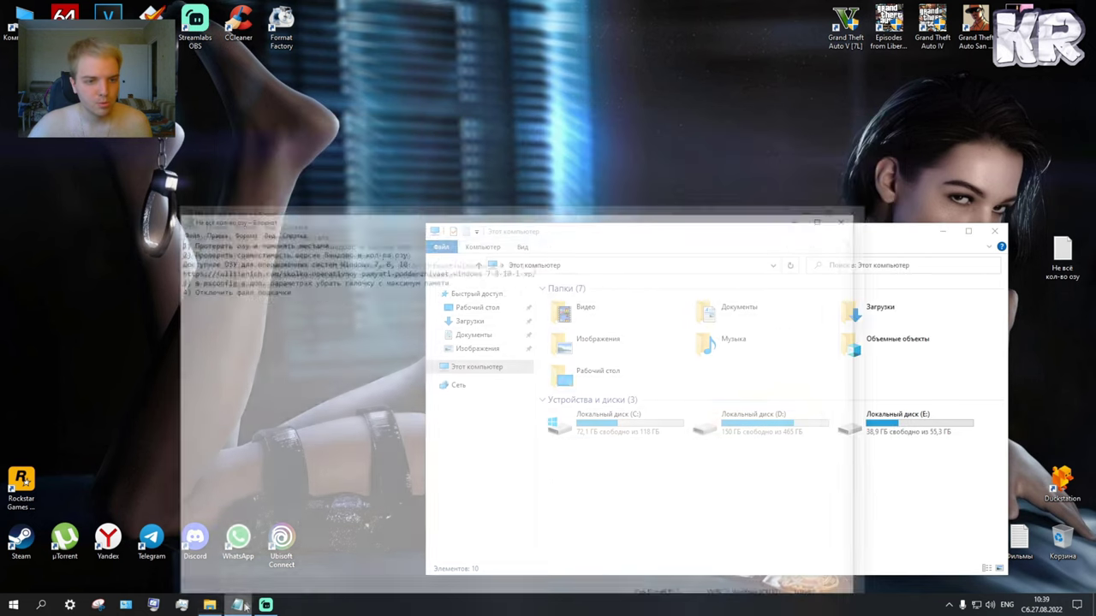
pyautogui.moveTo(177, 232); pyautogui.dragTo(582, 232)
pyautogui.rightClick(548, 239)
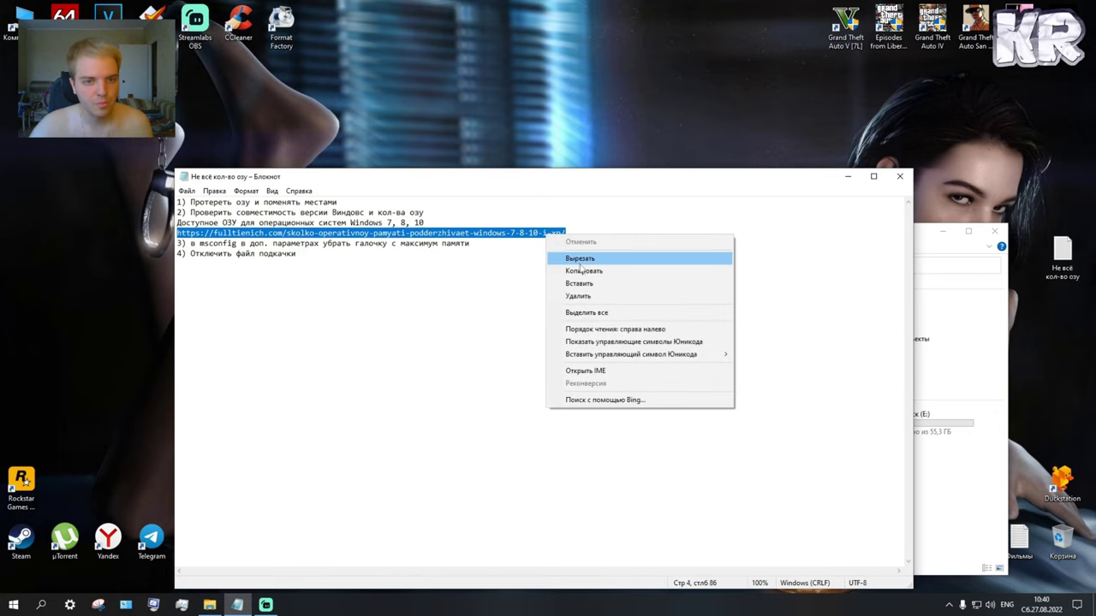
pyautogui.click(584, 270)
# Switch to Yandex Browser and open the copied article link
pyautogui.doubleClick(98, 539)
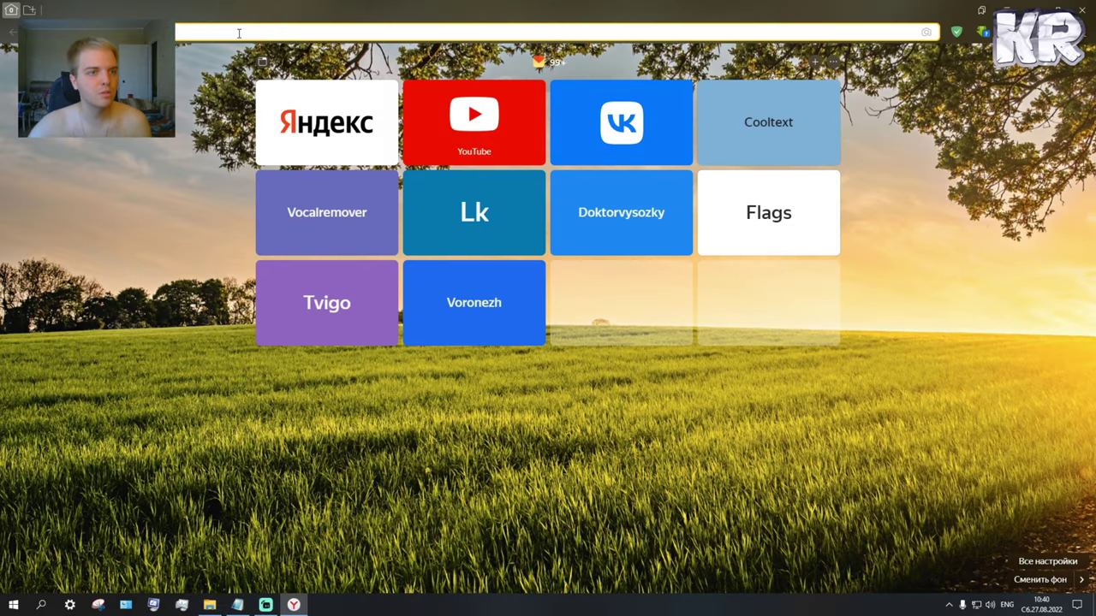
pyautogui.rightClick(239, 34)
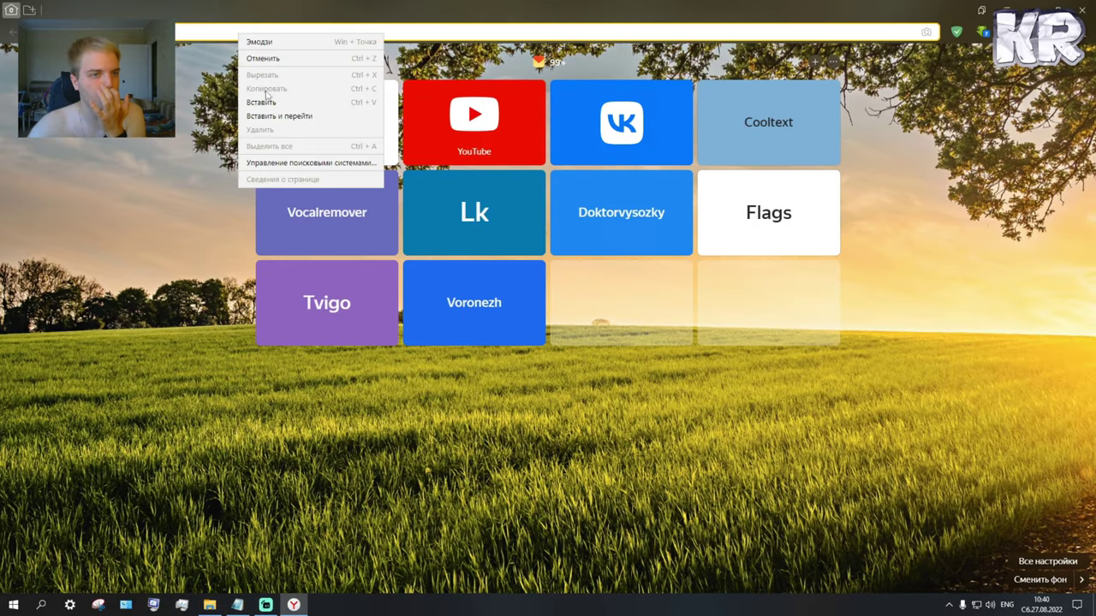
pyautogui.click(268, 101)
pyautogui.press('Return')
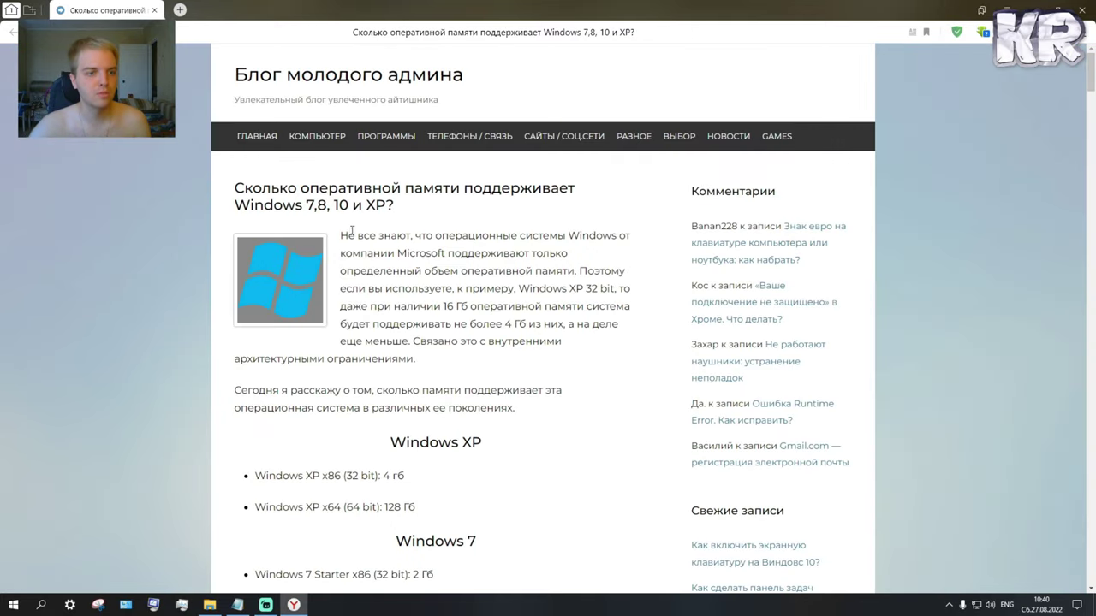
# Examine the article's RAM limits for 32-bit and 64-bit editions of Windows XP, 7, 8 and 10, and close the browser
pyautogui.scroll(-2, 425, 232)
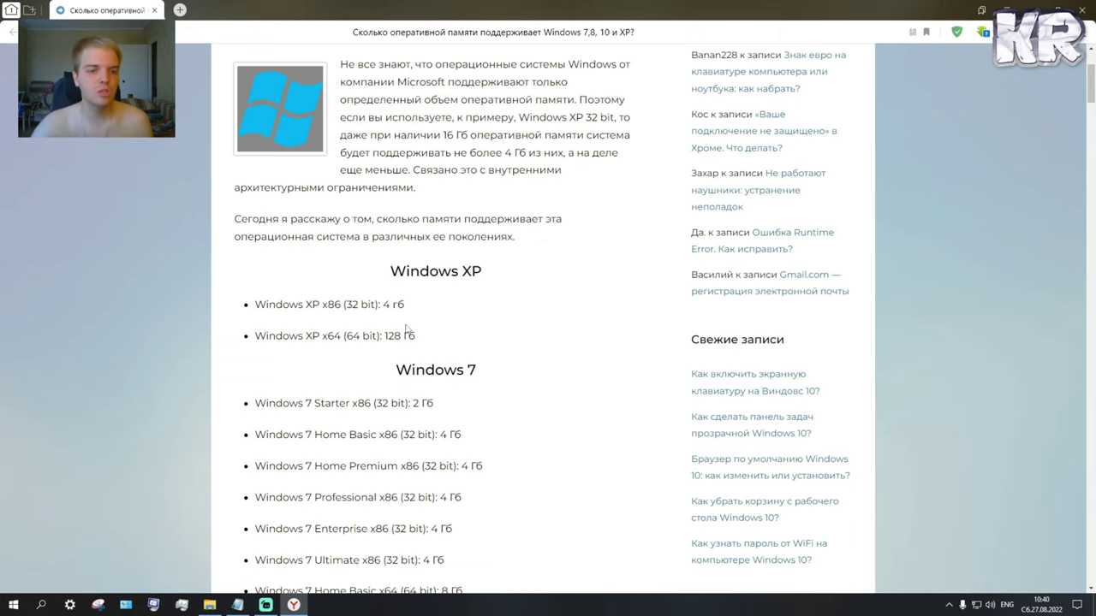
pyautogui.scroll(-5, 409, 325)
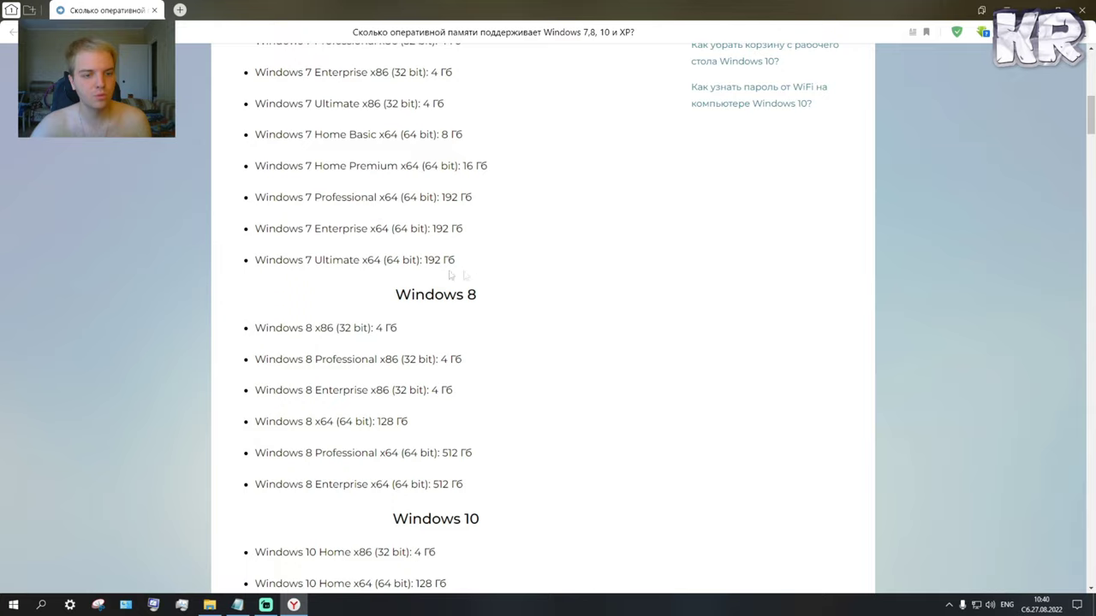
pyautogui.scroll(-8, 403, 338)
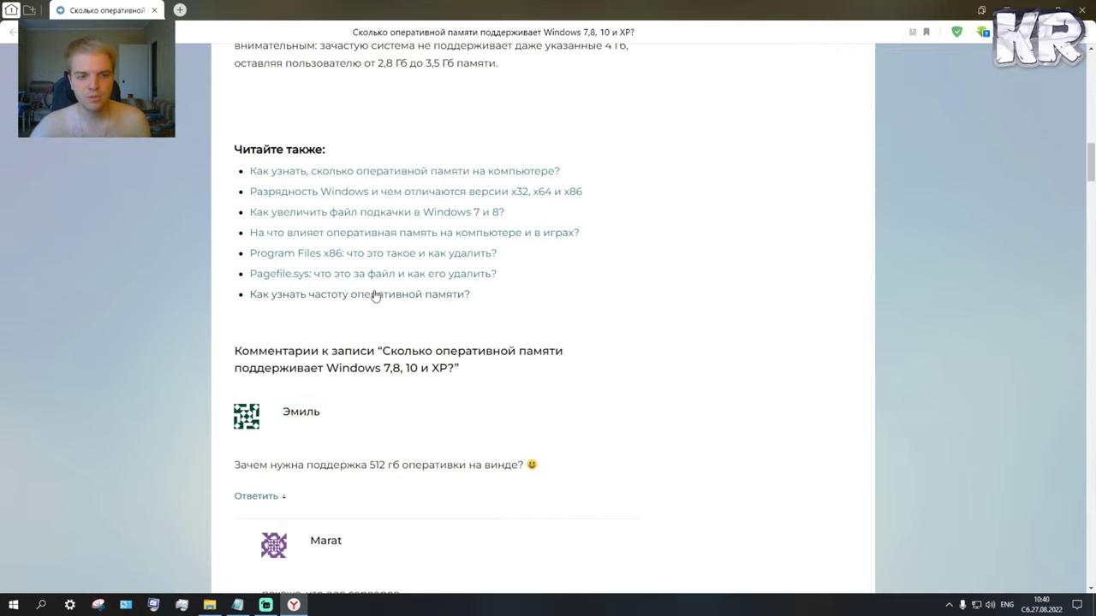
pyautogui.scroll(3, 375, 303)
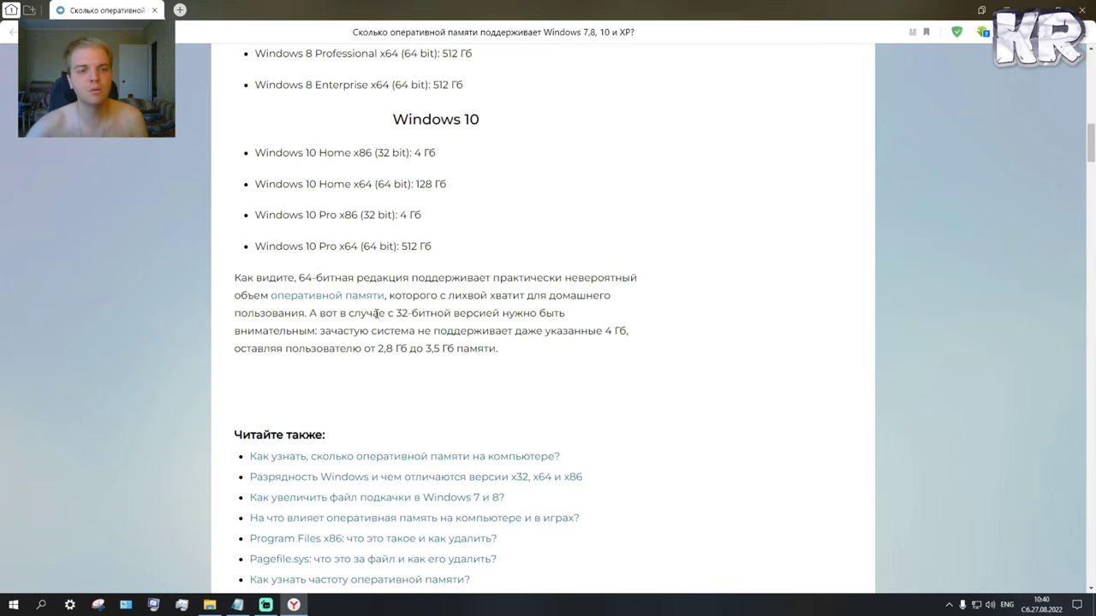
pyautogui.scroll(-2, 421, 293)
pyautogui.scroll(2, 420, 293)
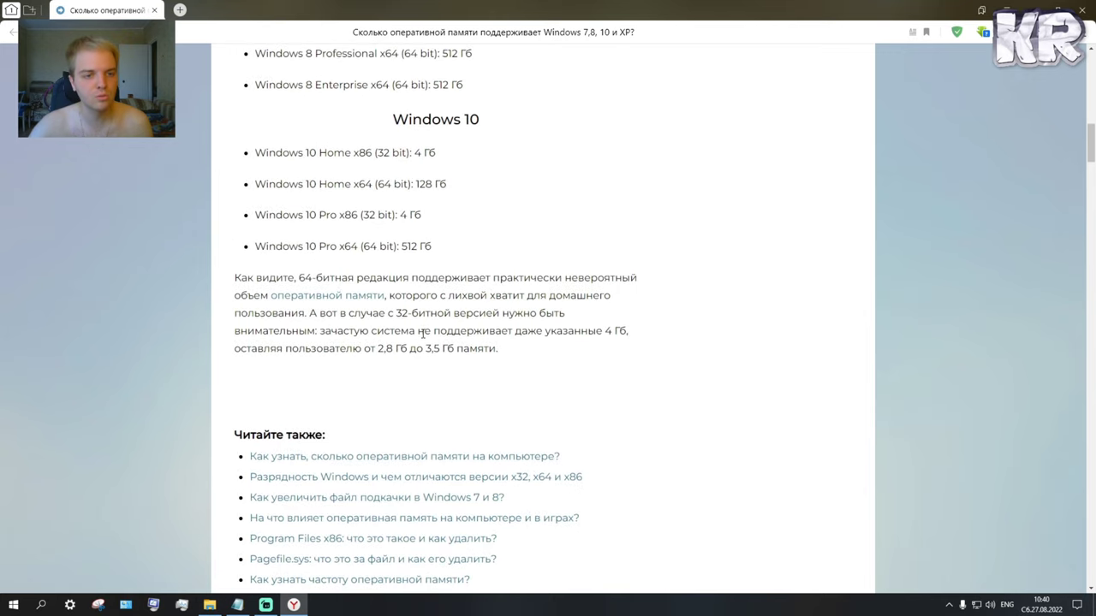
pyautogui.scroll(1, 423, 334)
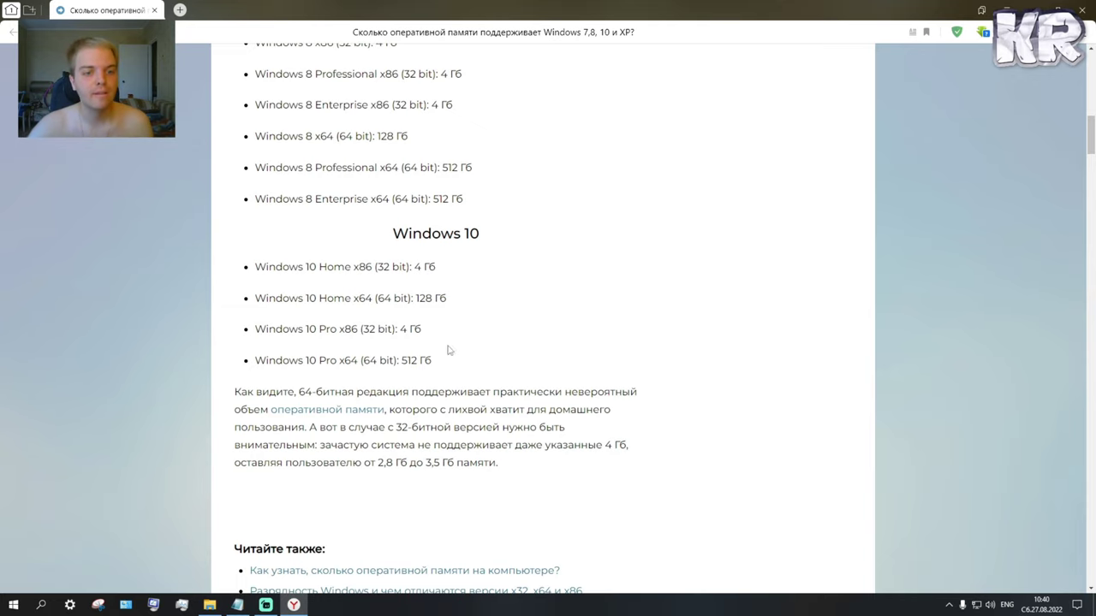
pyautogui.scroll(-1, 448, 350)
pyautogui.scroll(1, 406, 358)
pyautogui.scroll(4, 406, 360)
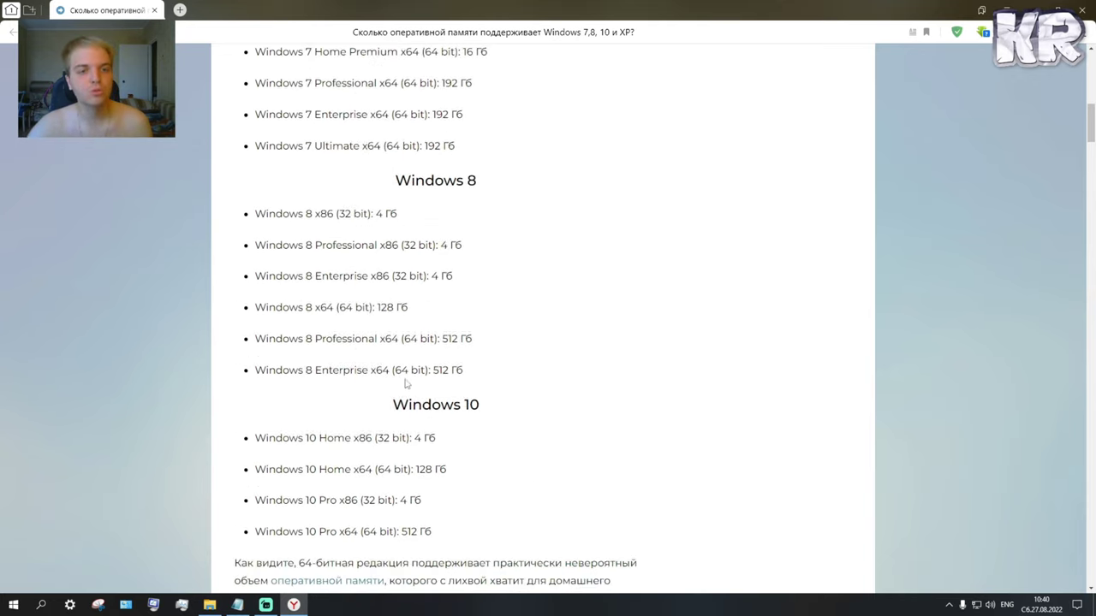
pyautogui.scroll(-2, 404, 382)
pyautogui.scroll(-3, 404, 385)
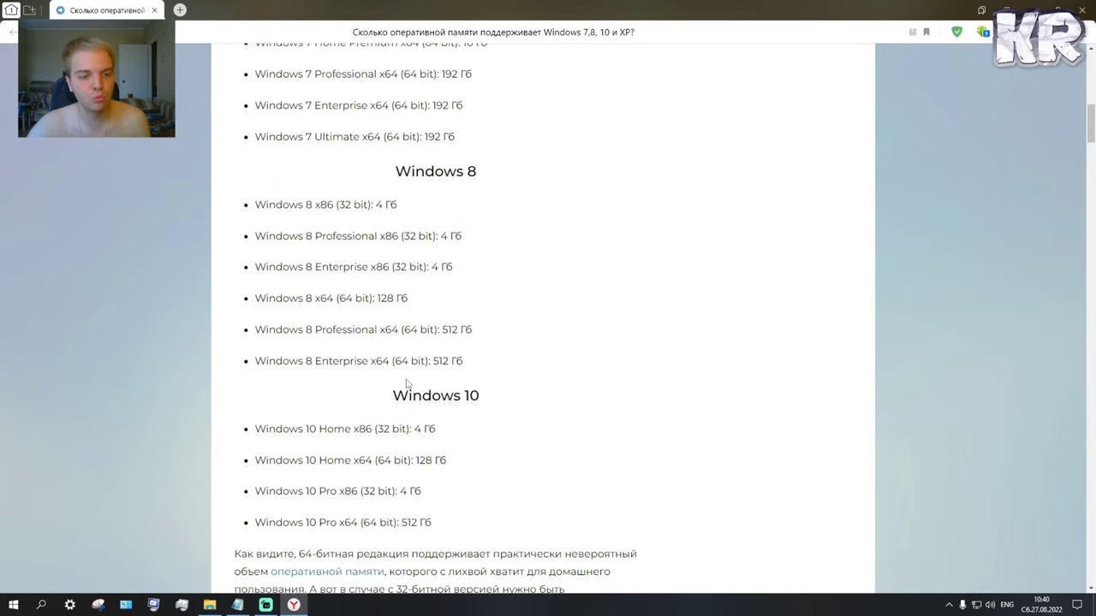
pyautogui.scroll(1, 466, 336)
pyautogui.scroll(7, 467, 337)
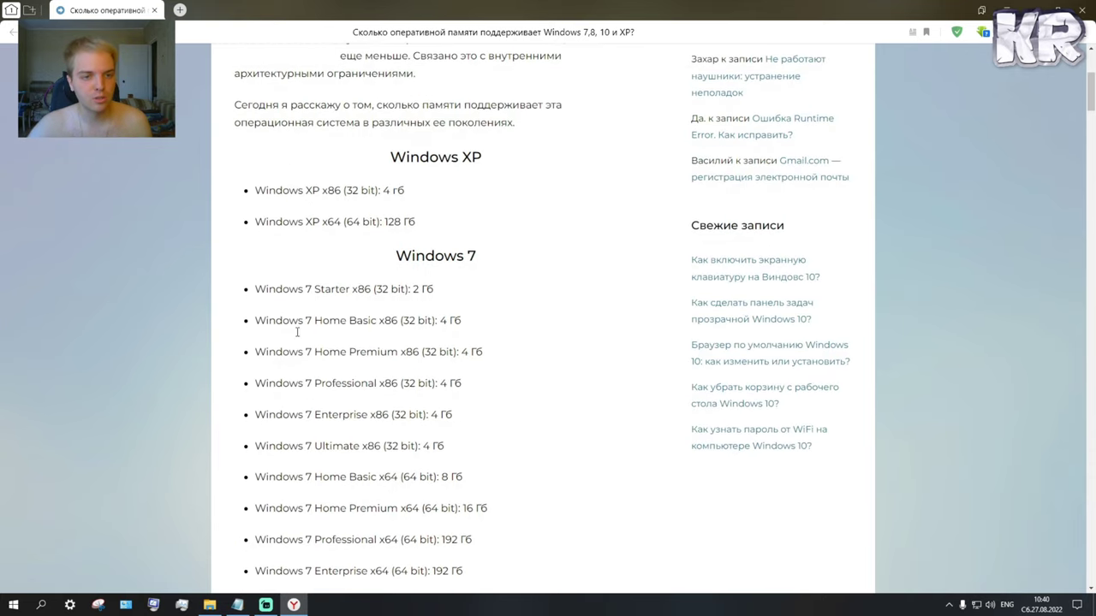
pyautogui.scroll(-1, 332, 370)
pyautogui.scroll(3, 332, 369)
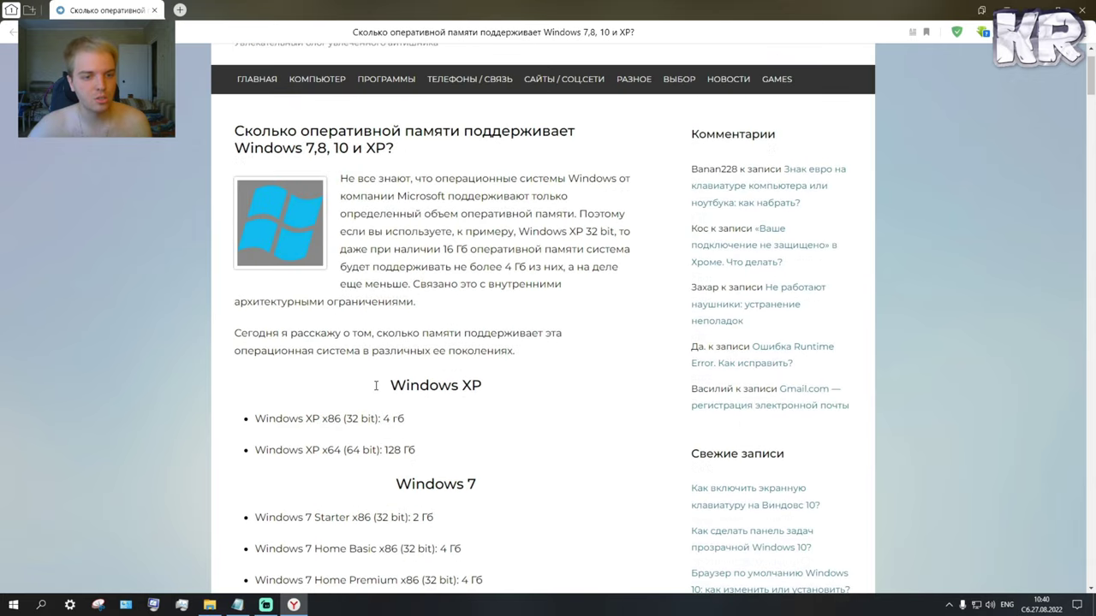
pyautogui.scroll(-1, 275, 426)
pyautogui.scroll(2, 396, 392)
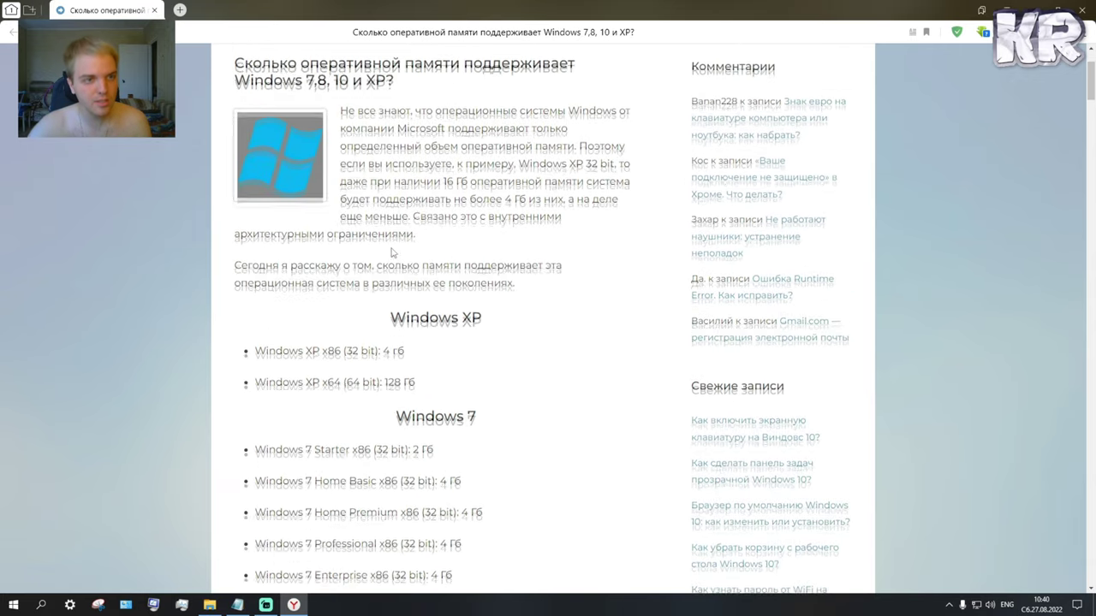
pyautogui.click(155, 10)
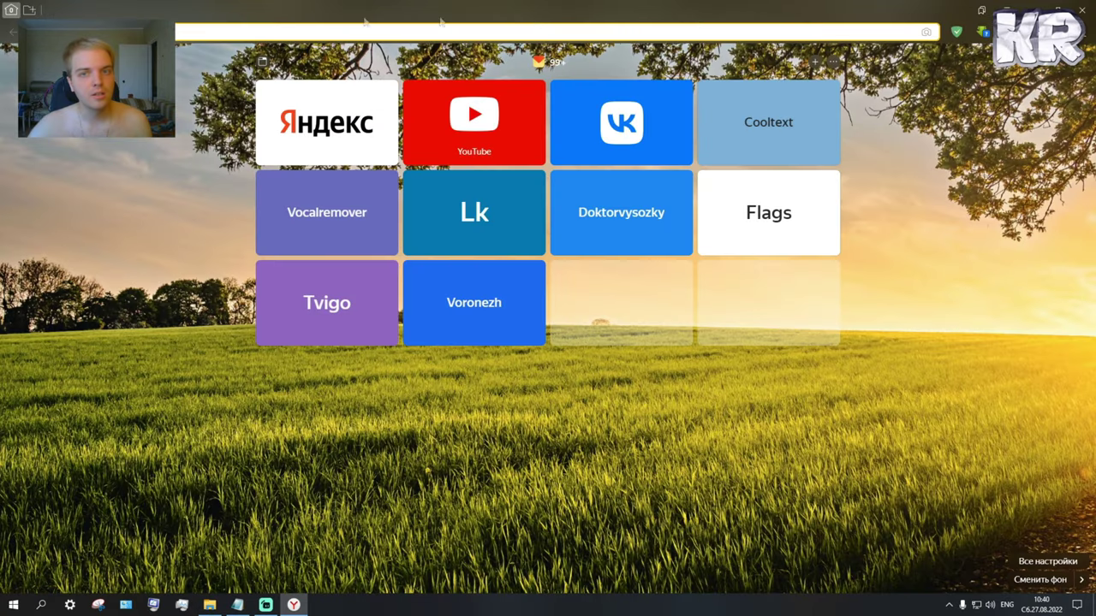
pyautogui.click(1085, 12)
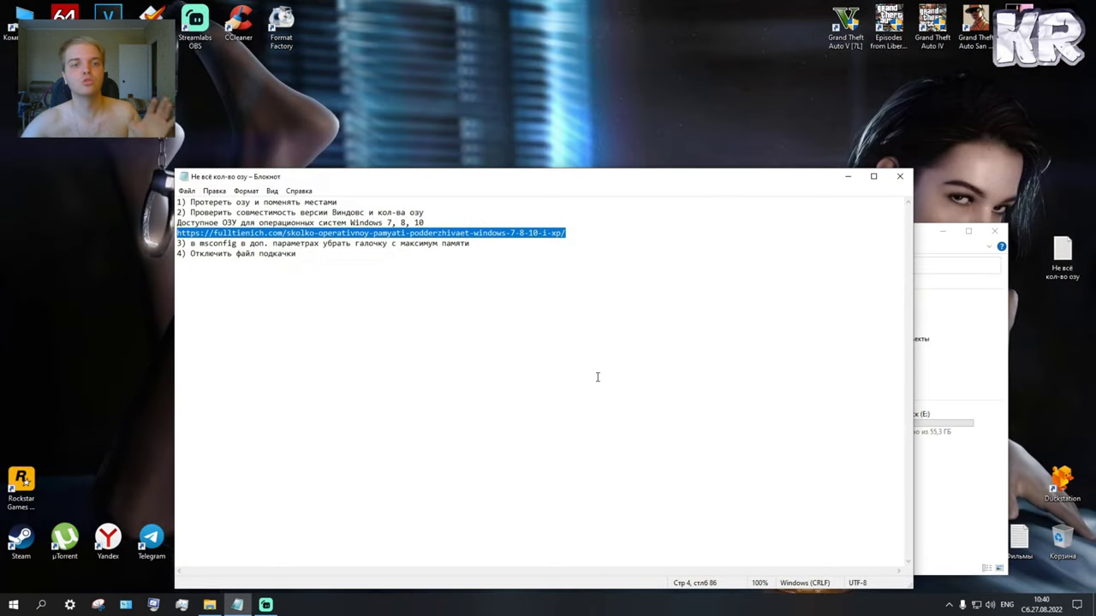
# Minimize the note, open the system's About page, and bring the This PC window in front of it
pyautogui.click(852, 182)
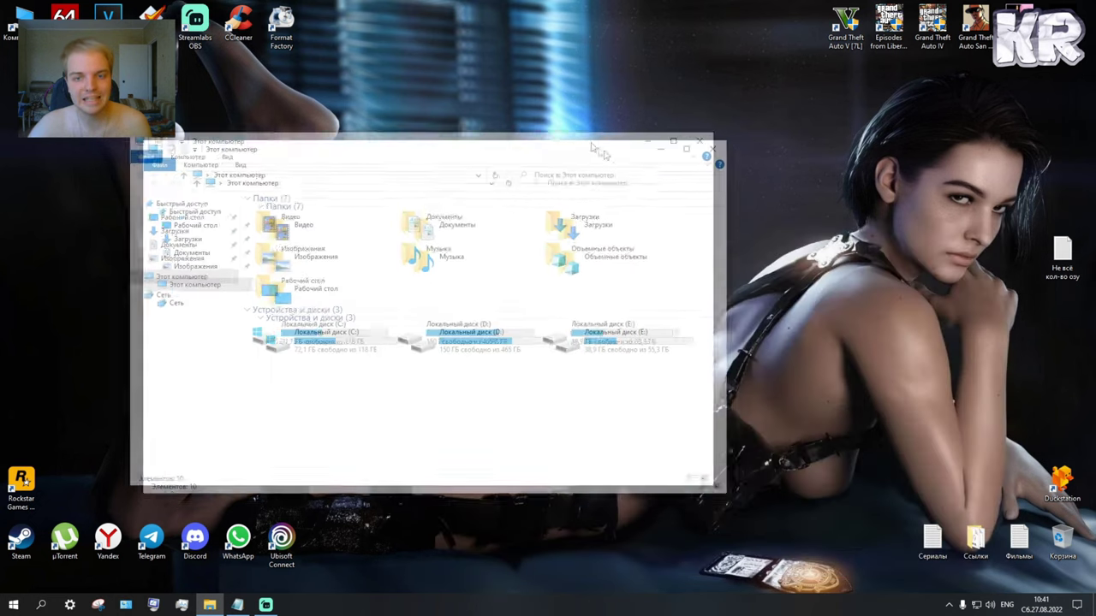
pyautogui.press('super+Pause')
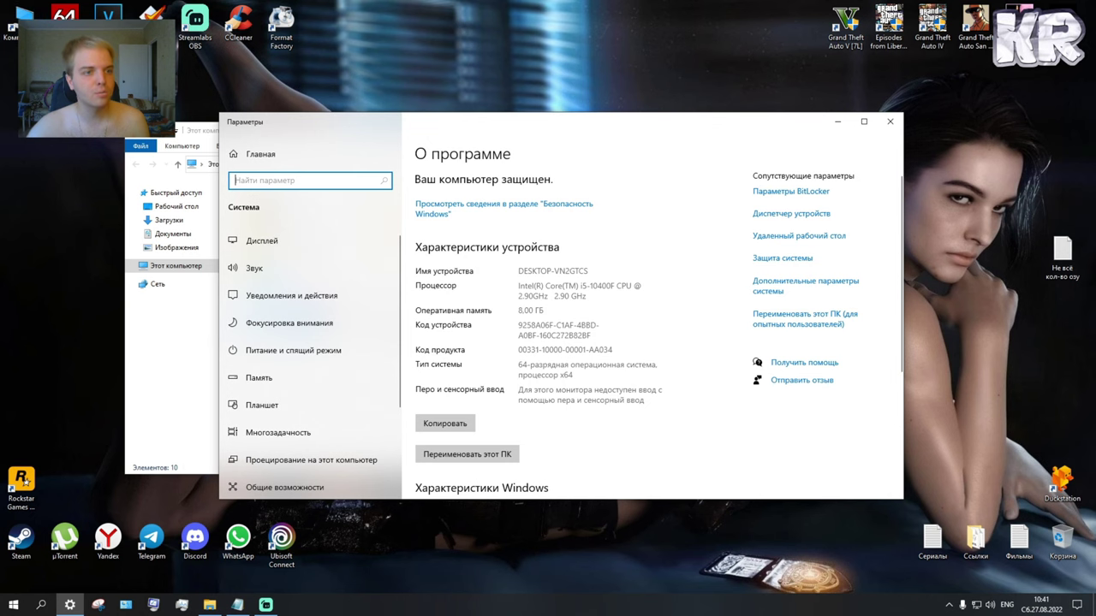
pyautogui.moveTo(193, 132); pyautogui.dragTo(183, 240)
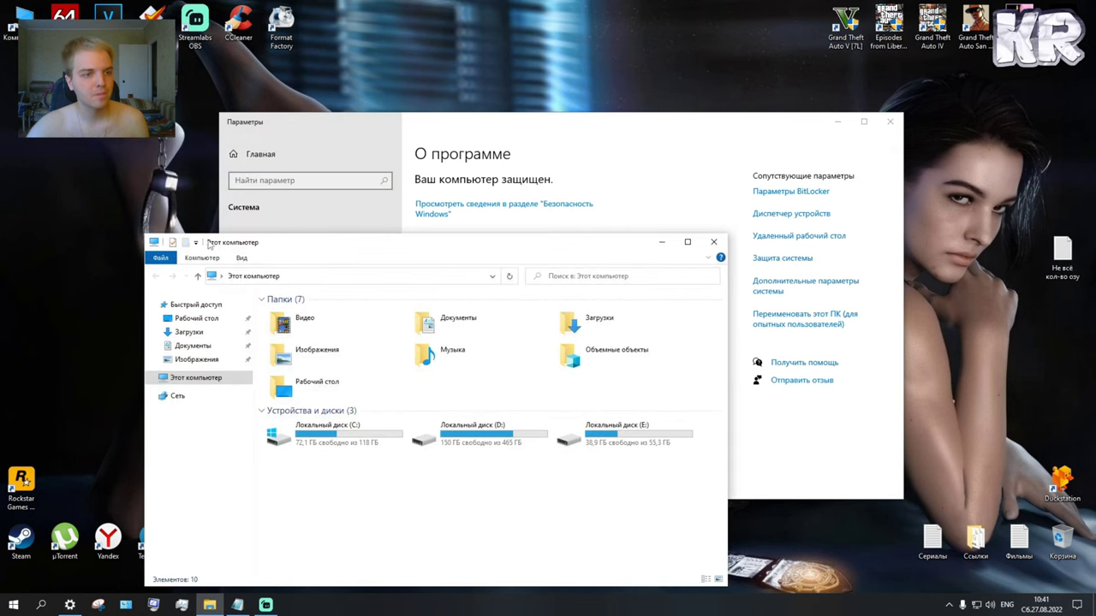
# Minimize the This PC window and open the virtual memory settings through the advanced system settings and performance options
pyautogui.click(662, 242)
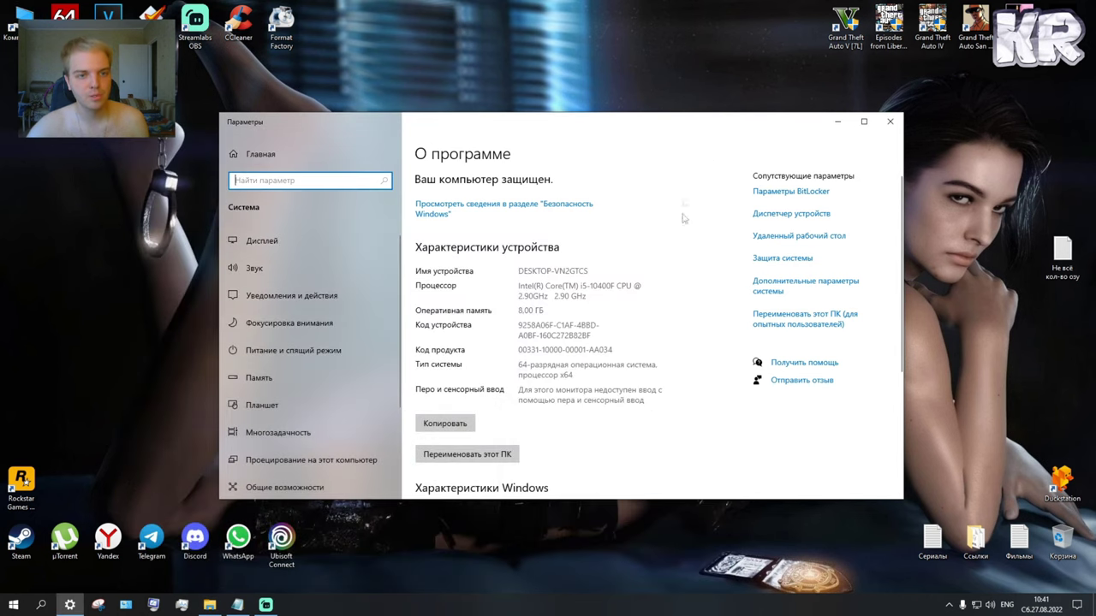
pyautogui.click(788, 290)
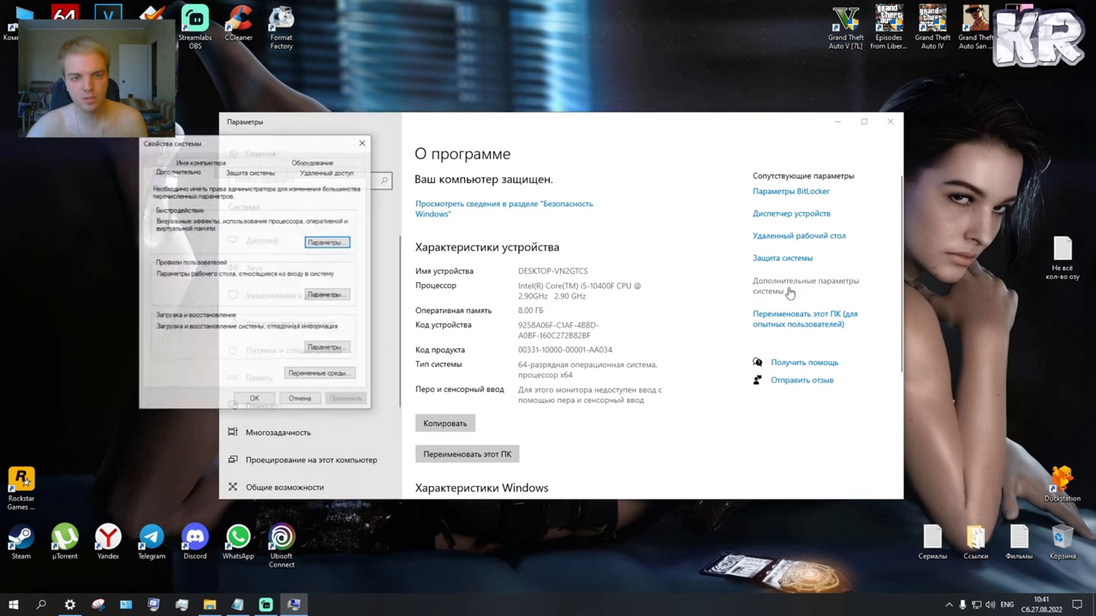
pyautogui.click(332, 243)
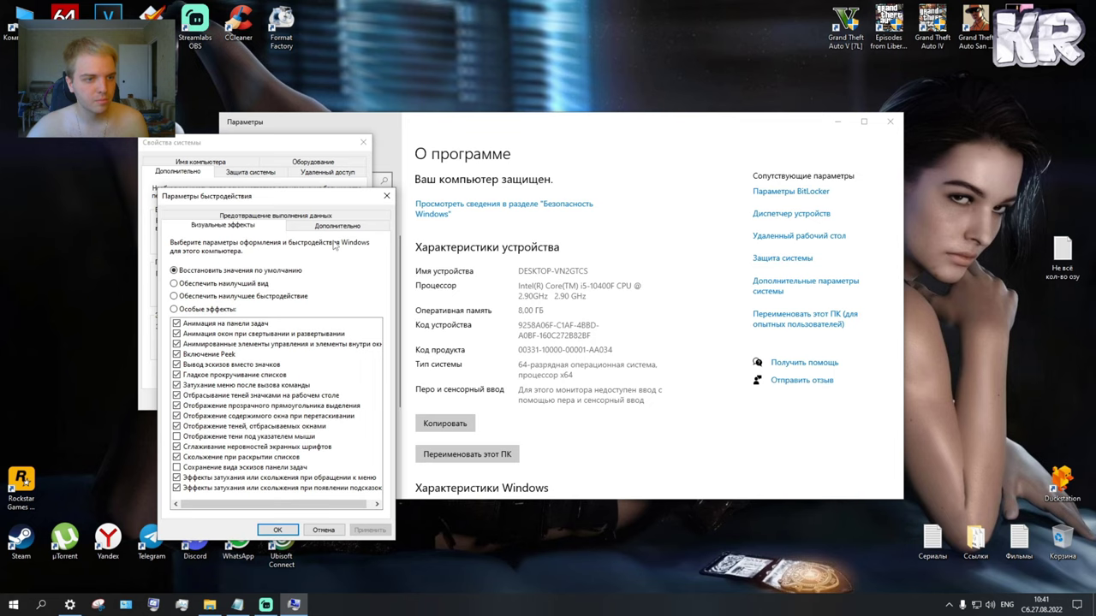
pyautogui.click(337, 225)
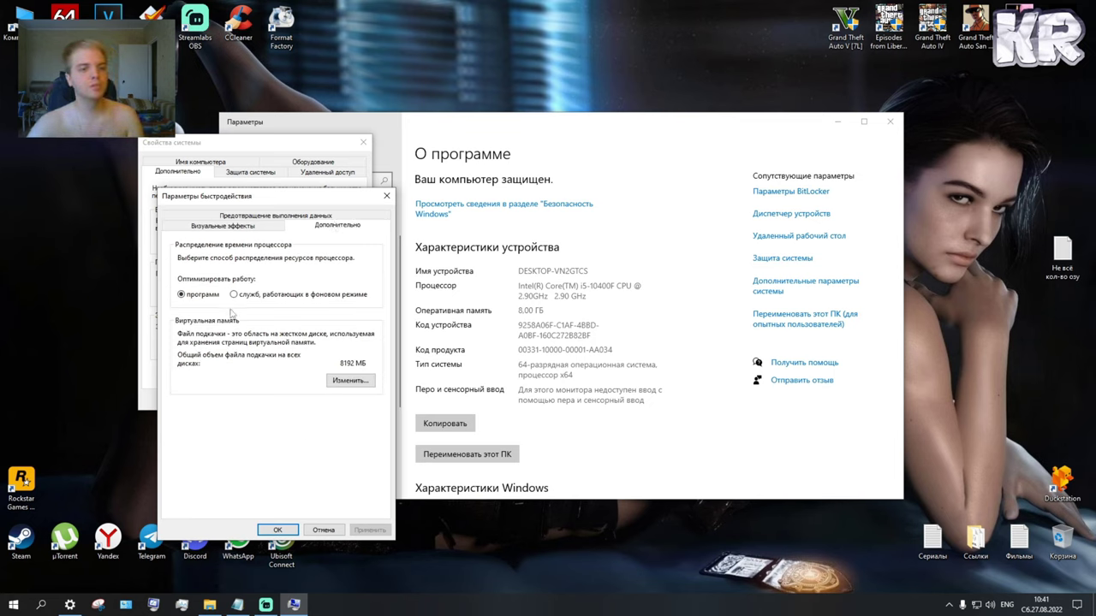
pyautogui.click(359, 381)
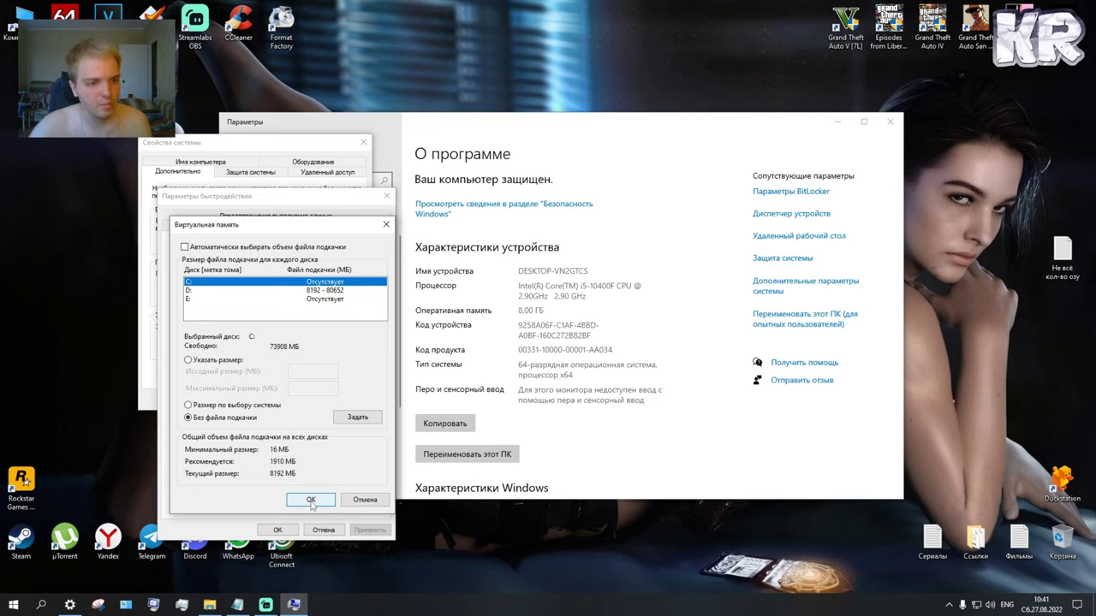
# Check the paging file settings for drives D: and C:, and accept the virtual memory, performance and system properties dialogs
pyautogui.click(327, 293)
pyautogui.click(325, 282)
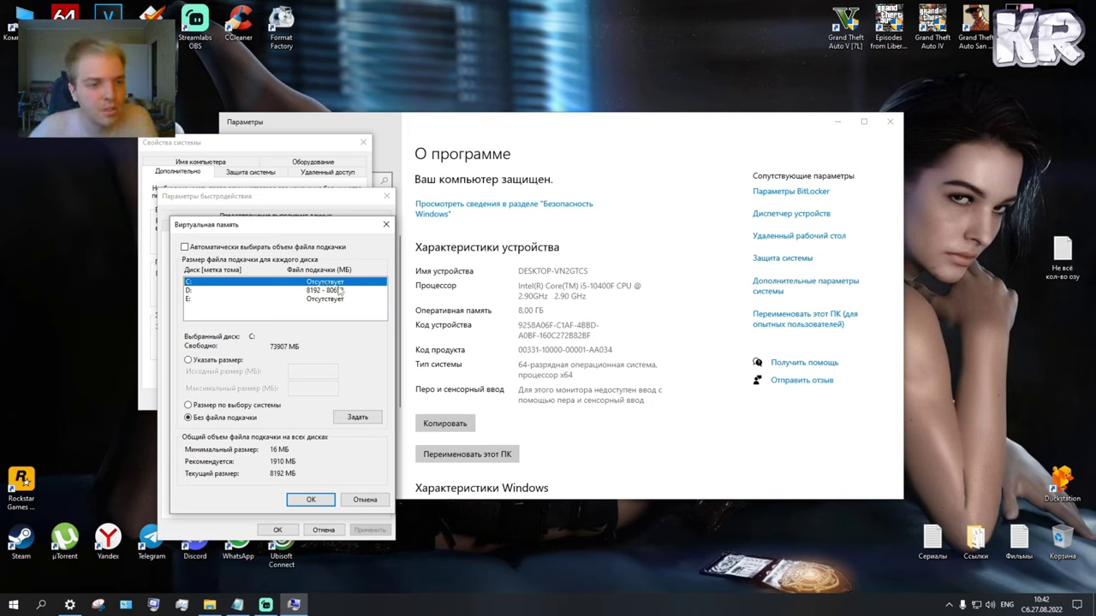
pyautogui.click(316, 501)
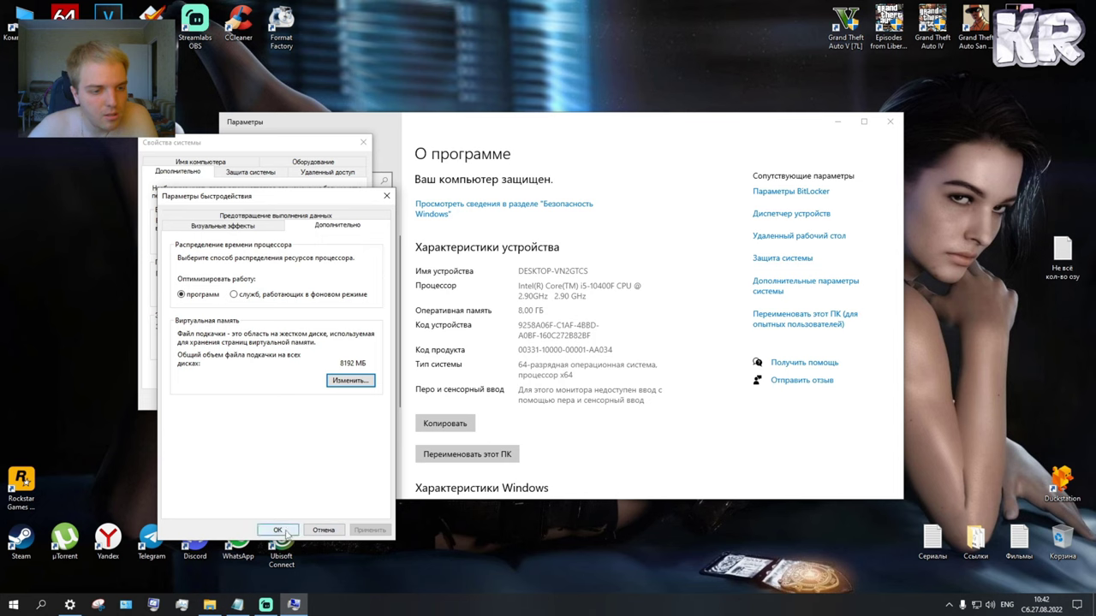
pyautogui.click(277, 530)
pyautogui.click(255, 399)
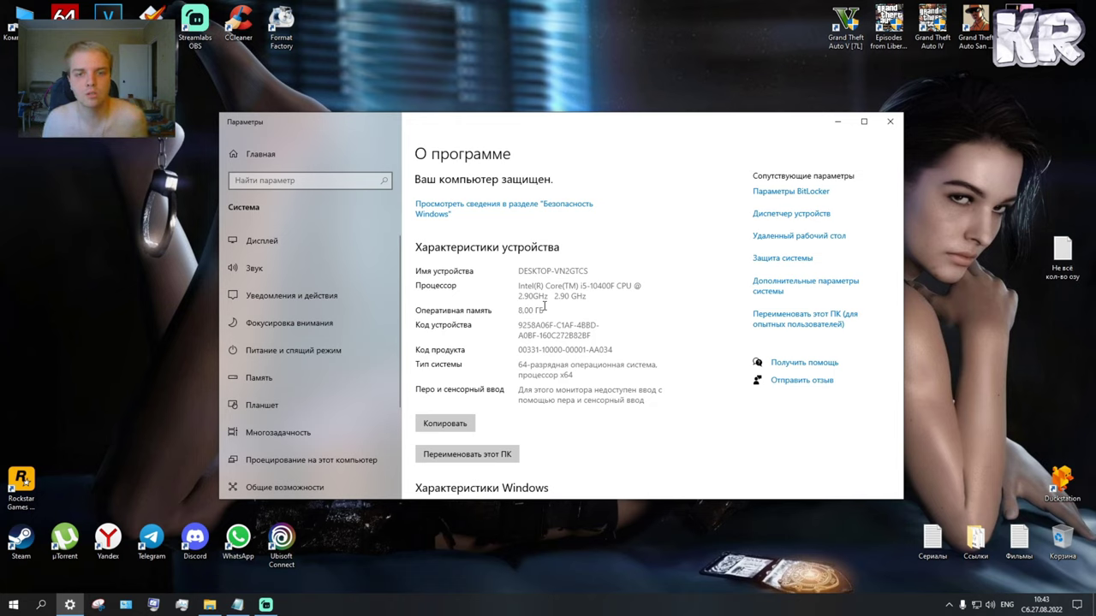
# Close the system's About page and return to the empty desktop
pyautogui.click(890, 123)
pyautogui.rightClick(539, 220)
pyautogui.click(544, 334)
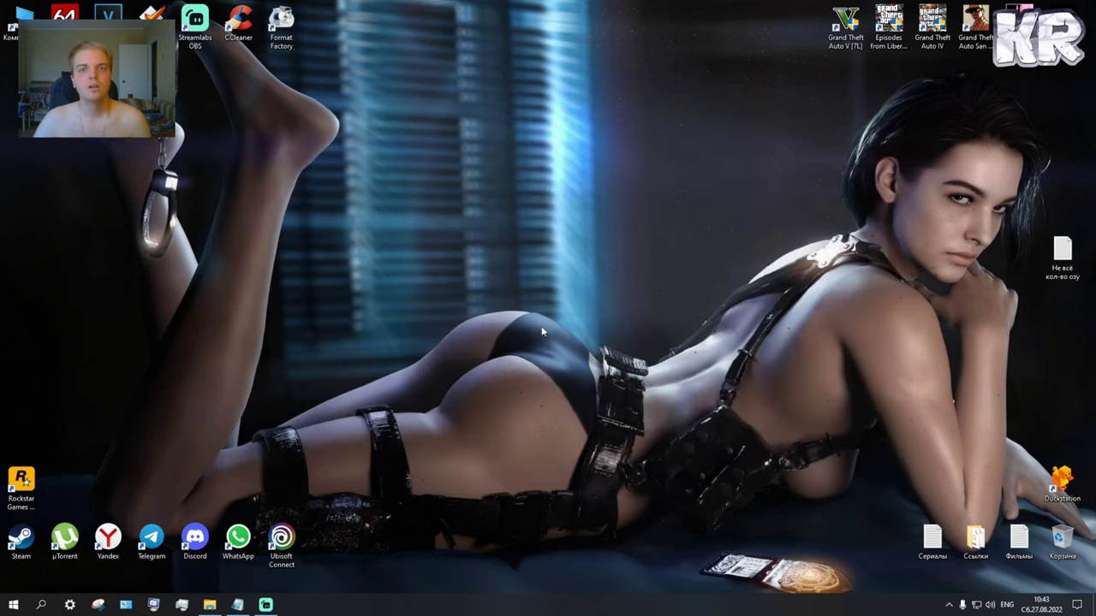